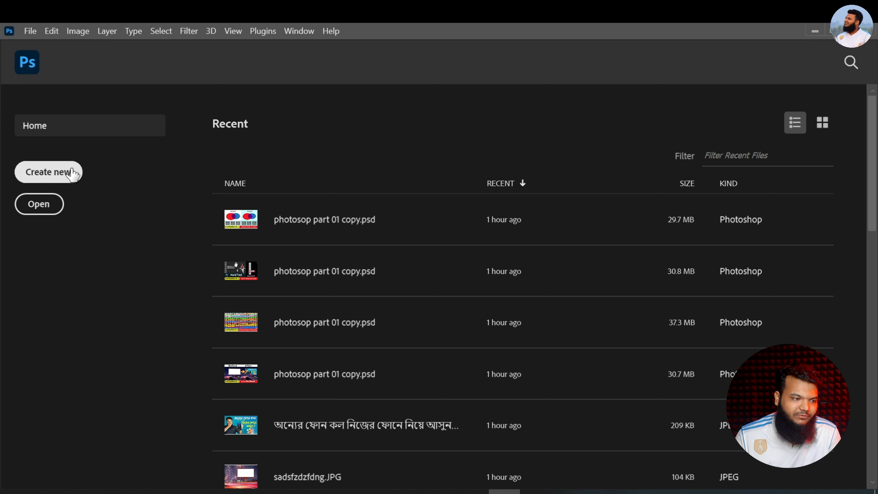
Create a new 1920 x 1080 px document at 3000 ppi from the recent presets.
{"action": "key", "text": "ctrl+n"}
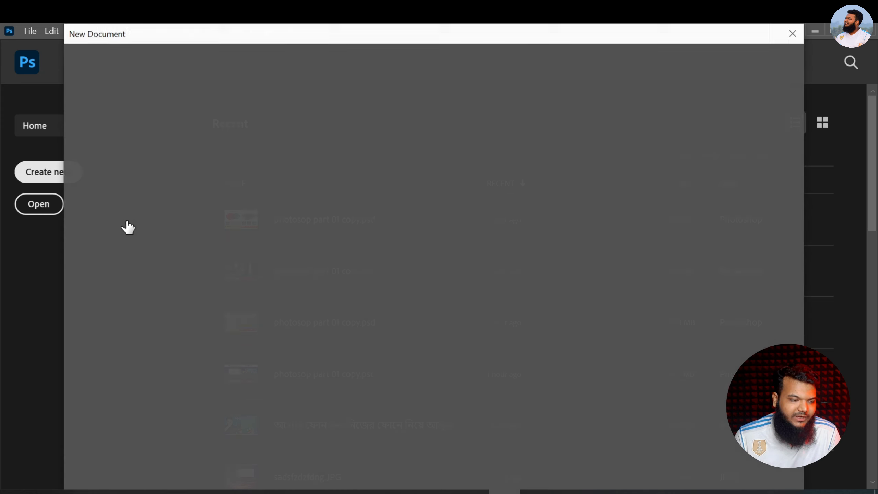
{"action": "double_click", "coordinate": [146, 165]}
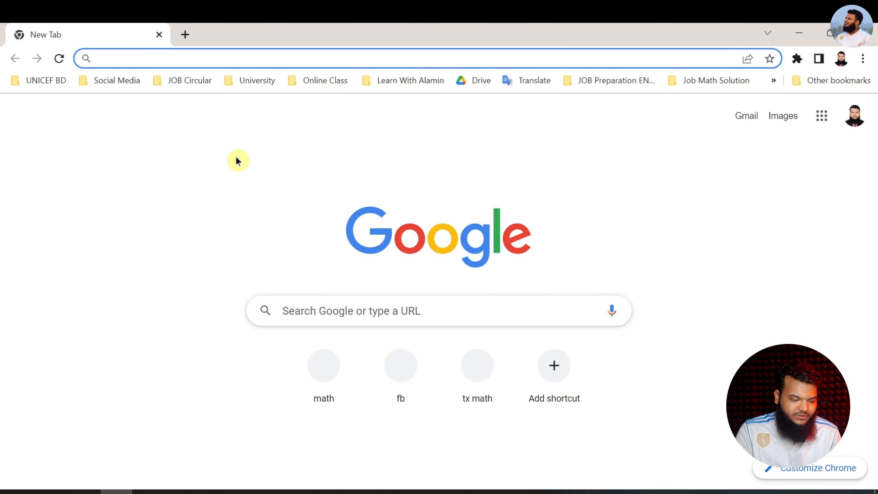
In Chrome, search Google for "billboard image in city night mode" and show the image results.
{"action": "type", "text": "bi"}
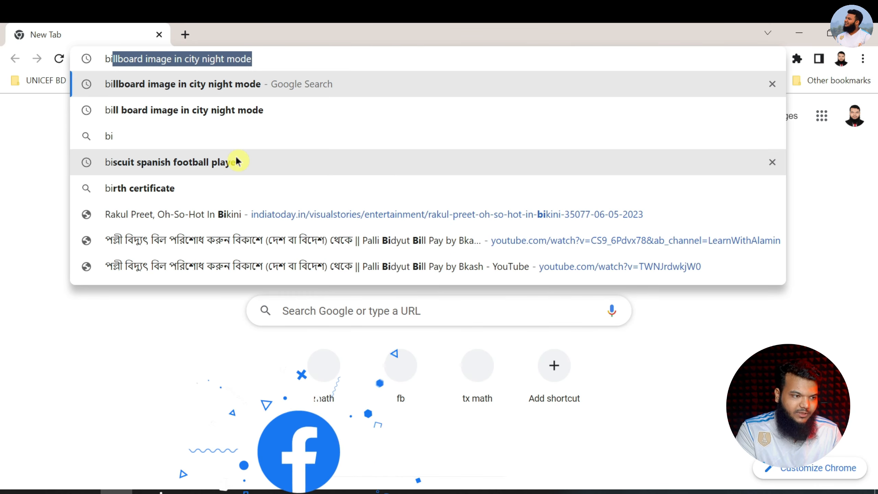
{"action": "key", "text": "Return"}
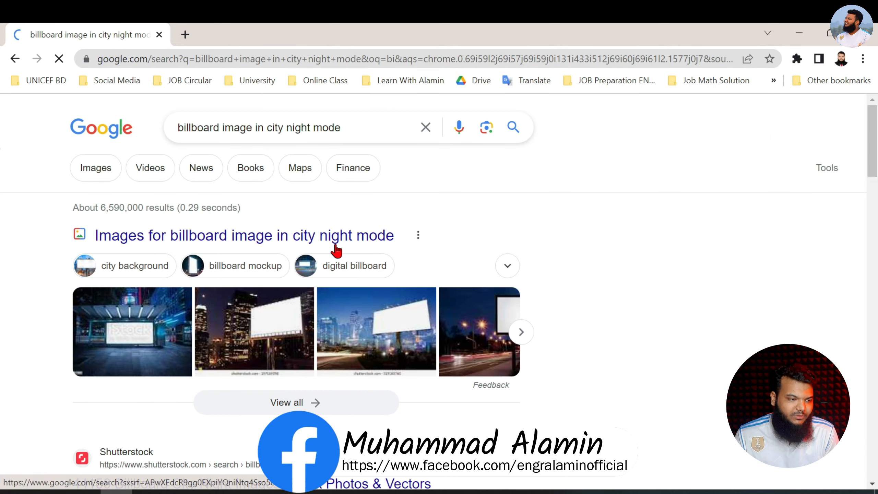
{"action": "scroll", "coordinate": [341, 248], "scroll_direction": "down", "scroll_amount": 4}
{"action": "scroll", "coordinate": [419, 279], "scroll_direction": "down", "scroll_amount": 2}
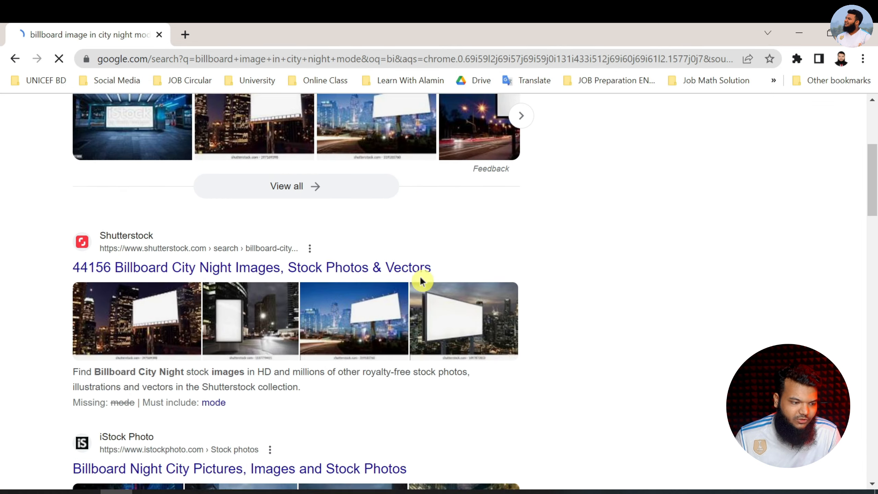
{"action": "scroll", "coordinate": [316, 243], "scroll_direction": "up", "scroll_amount": 4}
{"action": "left_click", "coordinate": [98, 168]}
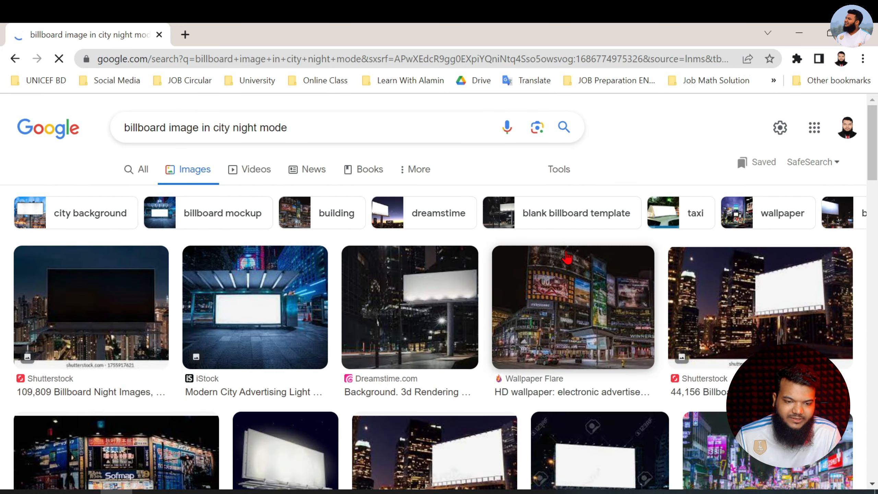
Find the Colourbox picture of a blank billboard above a city downtown at night and copy the image.
{"action": "scroll", "coordinate": [568, 253], "scroll_direction": "down", "scroll_amount": 4}
{"action": "left_click", "coordinate": [765, 167]}
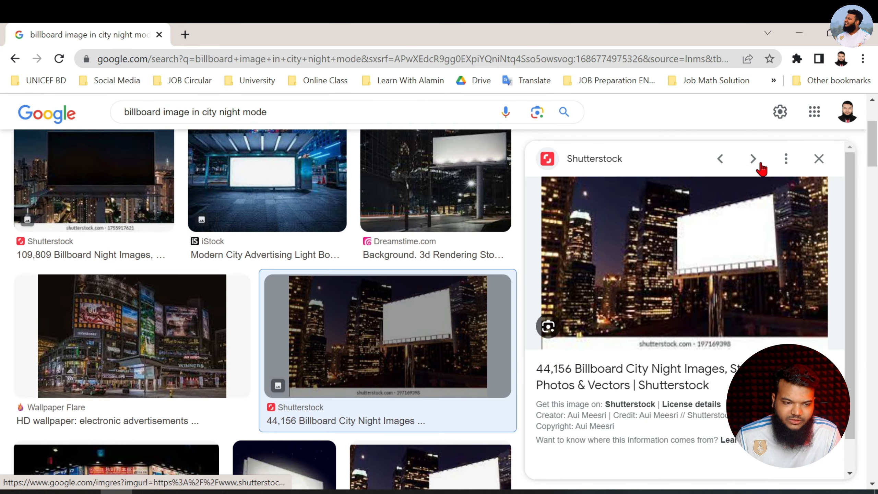
{"action": "scroll", "coordinate": [669, 300], "scroll_direction": "down", "scroll_amount": 5}
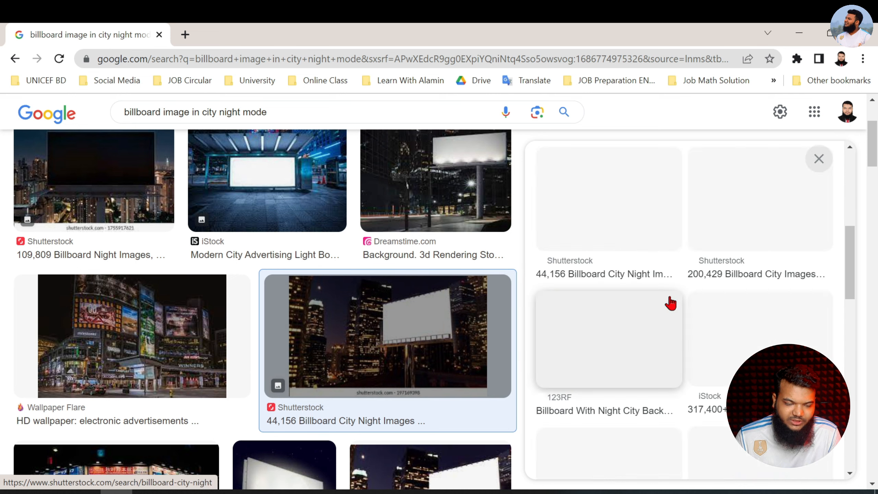
{"action": "scroll", "coordinate": [671, 287], "scroll_direction": "down", "scroll_amount": 8}
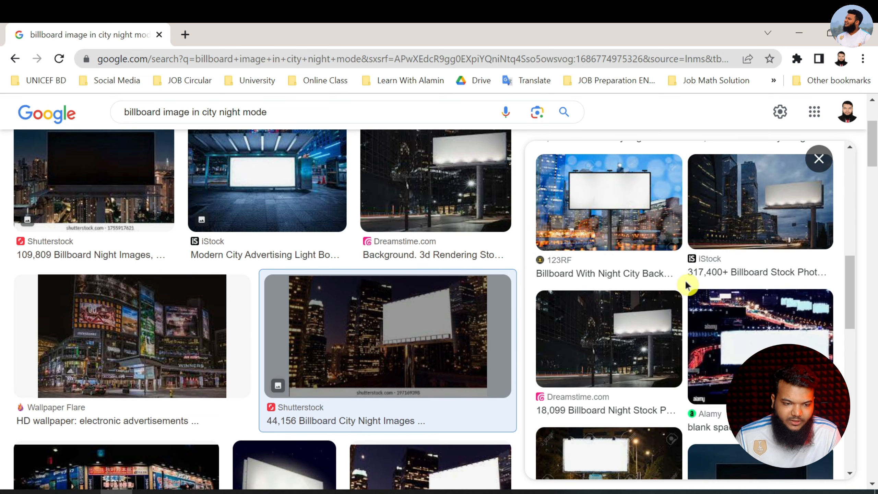
{"action": "scroll", "coordinate": [676, 282], "scroll_direction": "down", "scroll_amount": 7}
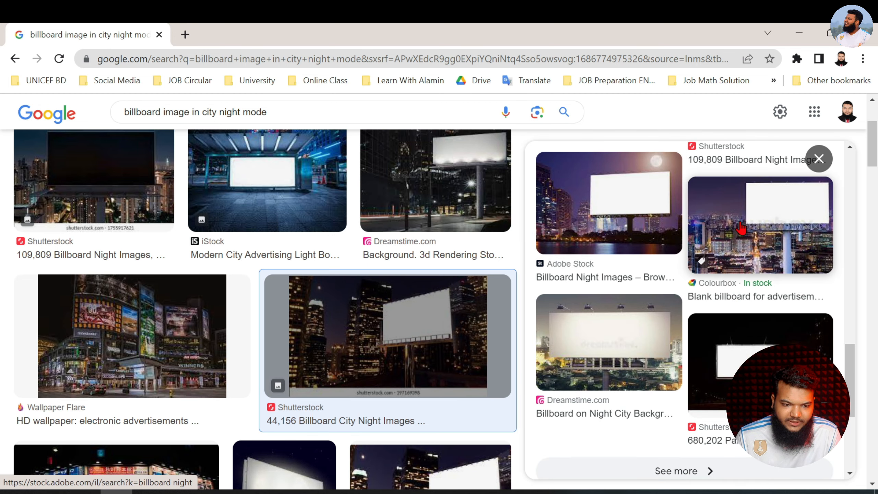
{"action": "left_click", "coordinate": [742, 228]}
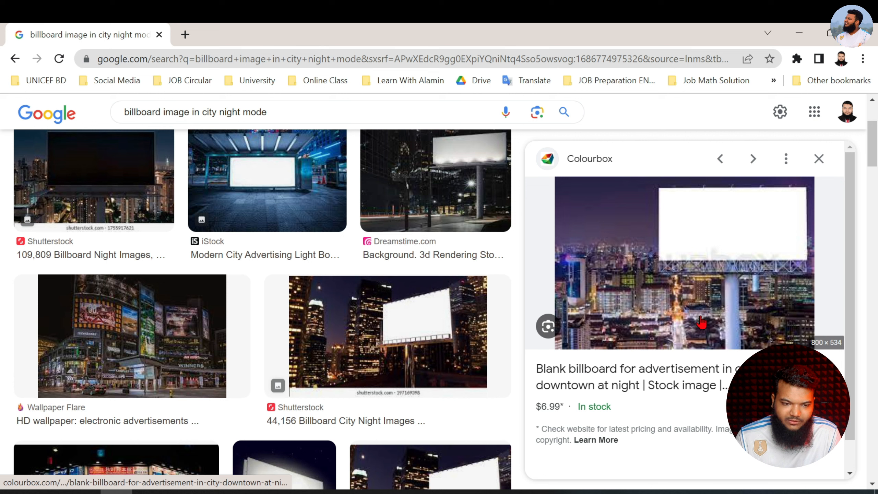
{"action": "right_click", "coordinate": [664, 234]}
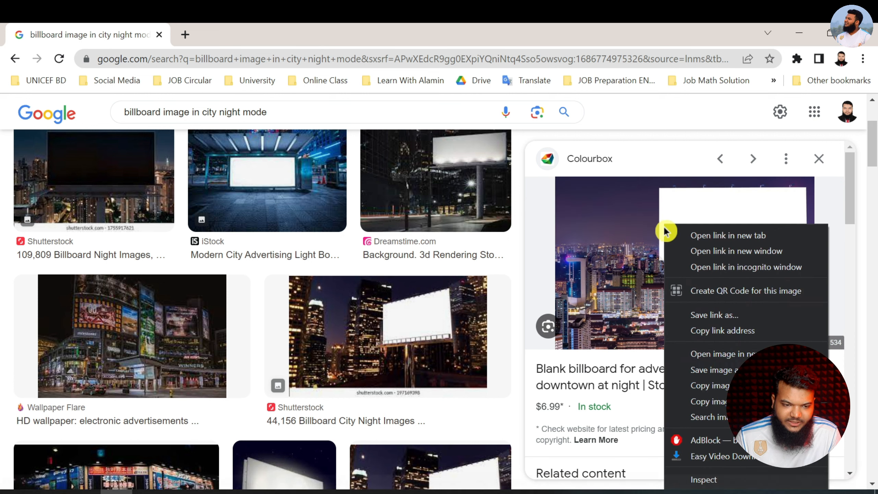
{"action": "left_click", "coordinate": [703, 389]}
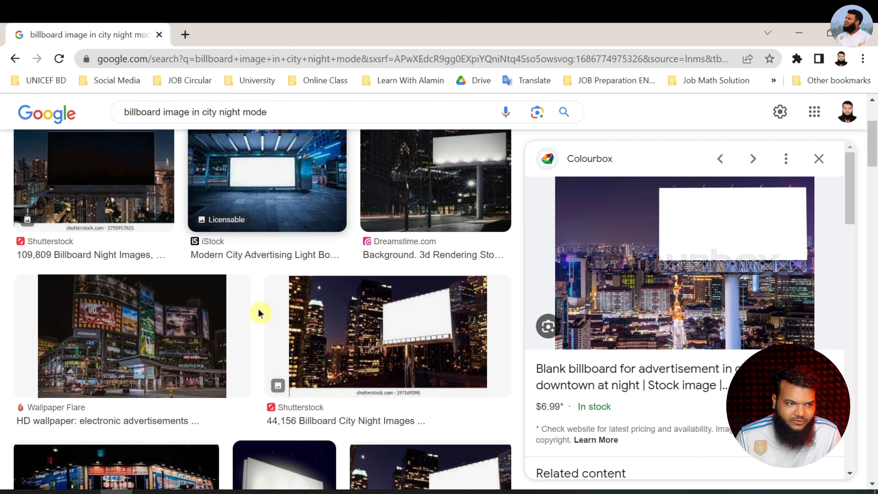
Switch back to Photoshop, create an 800 x 534 px document from the Clipboard preset, and paste the billboard image into it.
{"action": "left_click", "coordinate": [504, 491]}
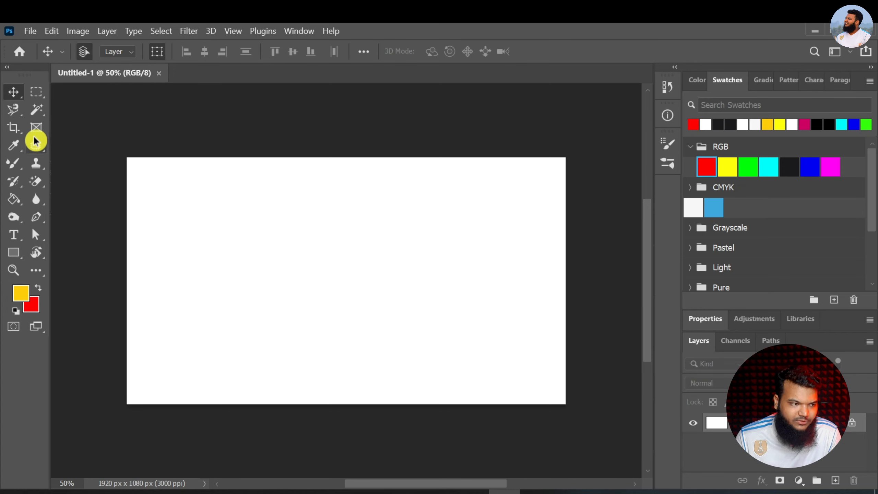
{"action": "left_click", "coordinate": [30, 32]}
{"action": "left_click", "coordinate": [37, 47]}
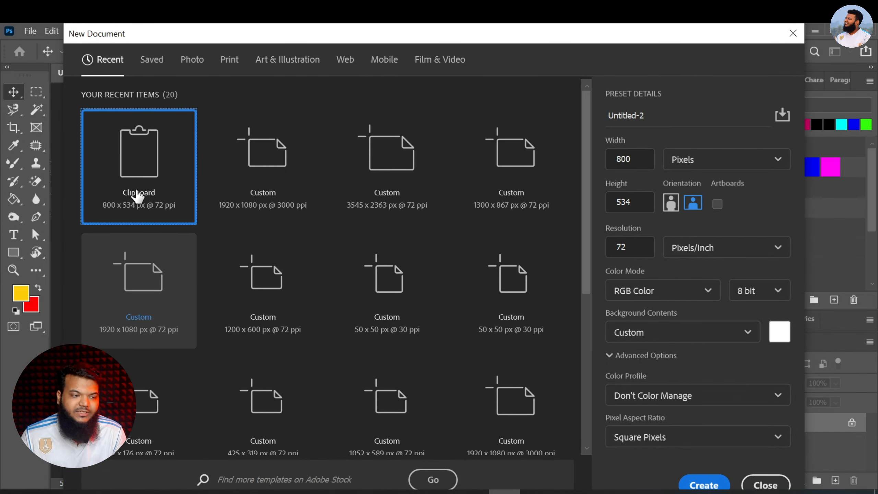
{"action": "double_click", "coordinate": [134, 178]}
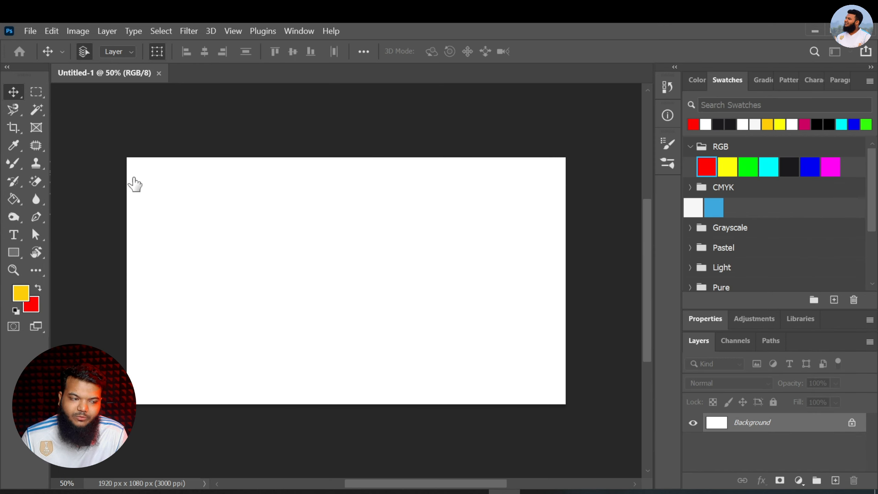
{"action": "key", "text": "ctrl+v"}
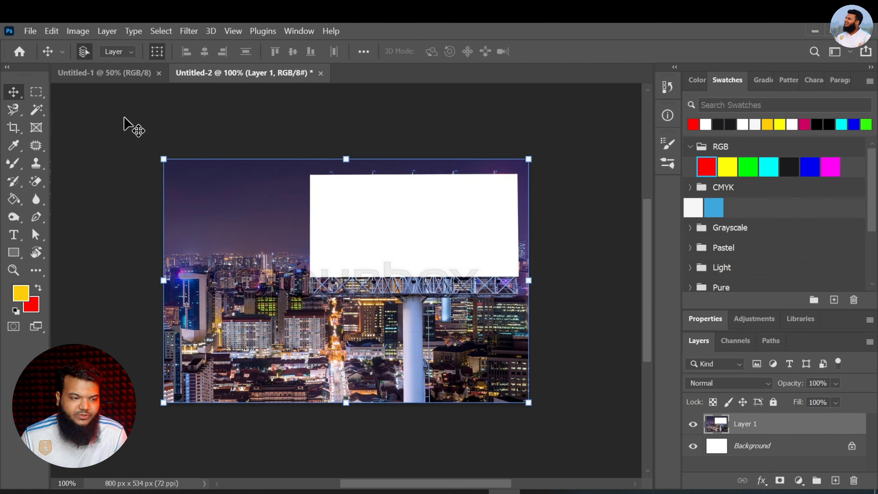
{"action": "left_click", "coordinate": [54, 114]}
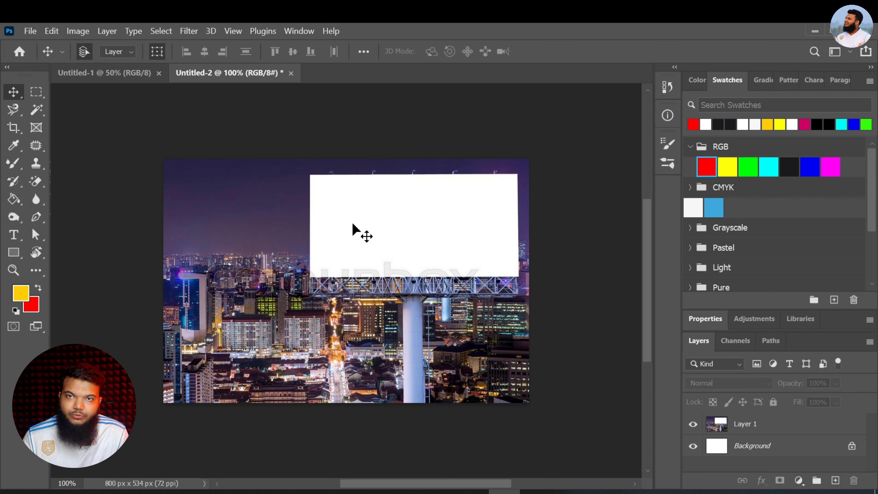
Trace the billboard's white panel corner to corner with the Pen tool as a yellow-filled shape of about 457 x 227 px.
{"action": "left_click_drag", "start_coordinate": [36, 224], "coordinate": [83, 215]}
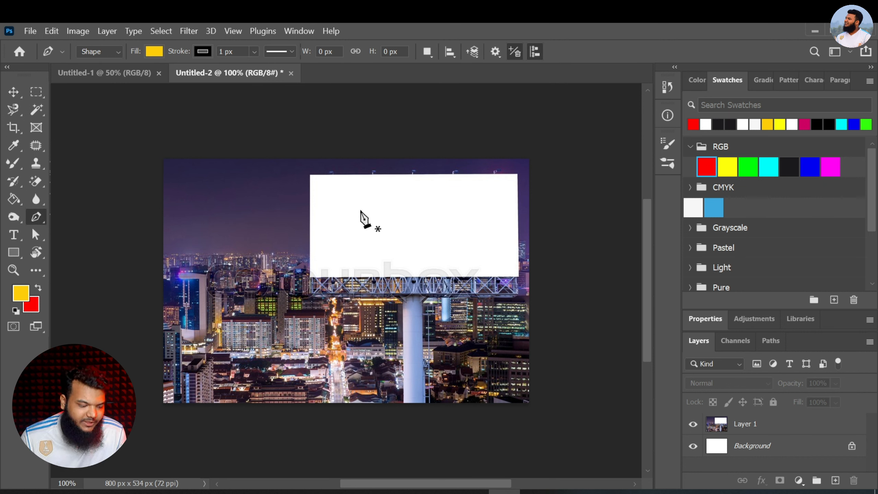
{"action": "scroll", "coordinate": [373, 206], "scroll_direction": "up", "scroll_amount": 3}
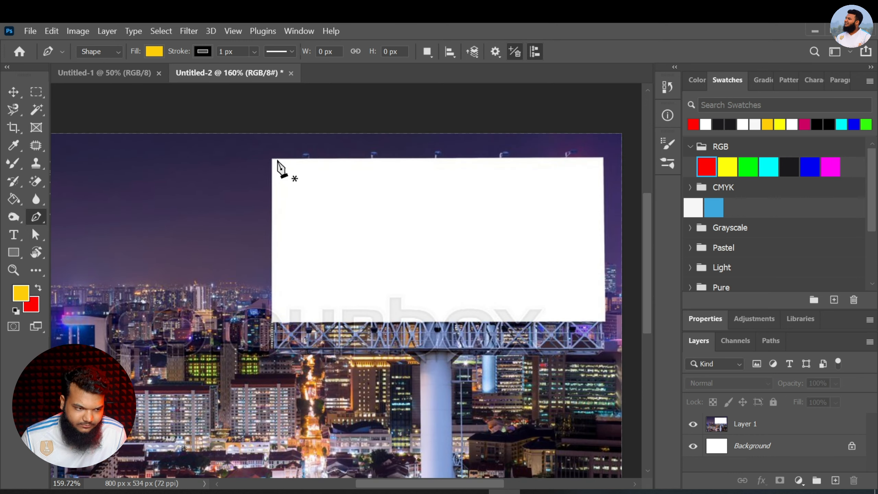
{"action": "left_click", "coordinate": [274, 160]}
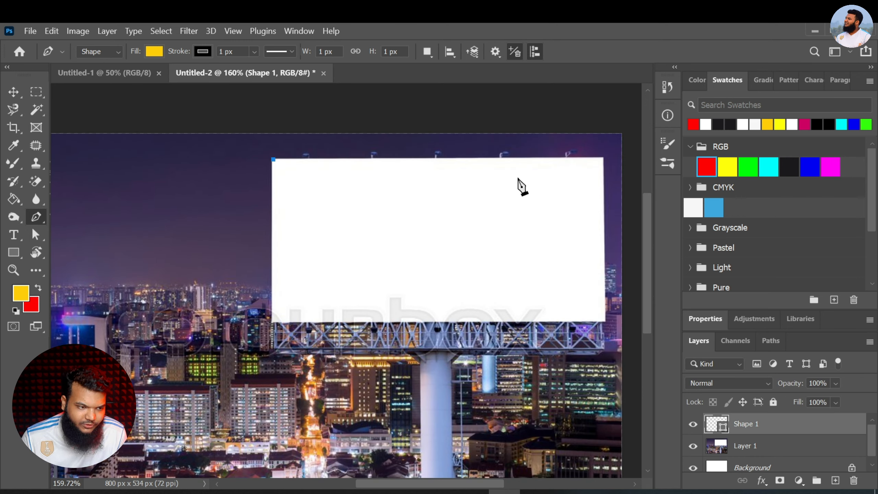
{"action": "left_click", "coordinate": [604, 157]}
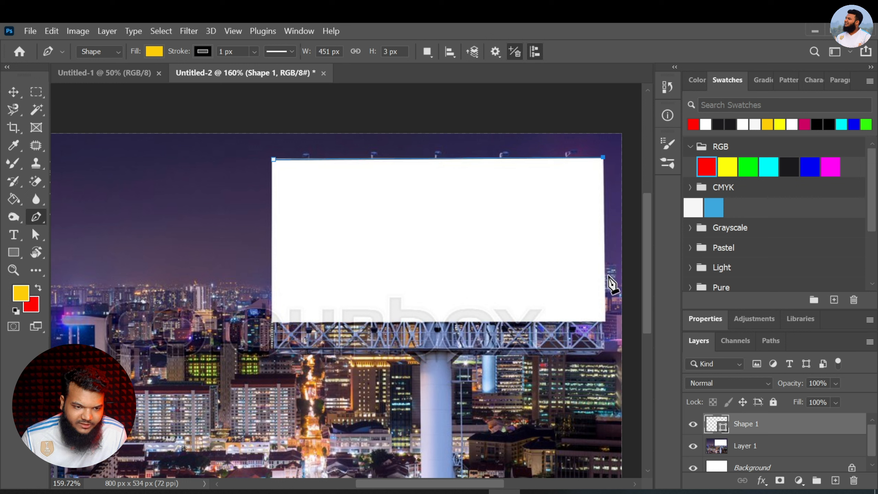
{"action": "left_click", "coordinate": [606, 321]}
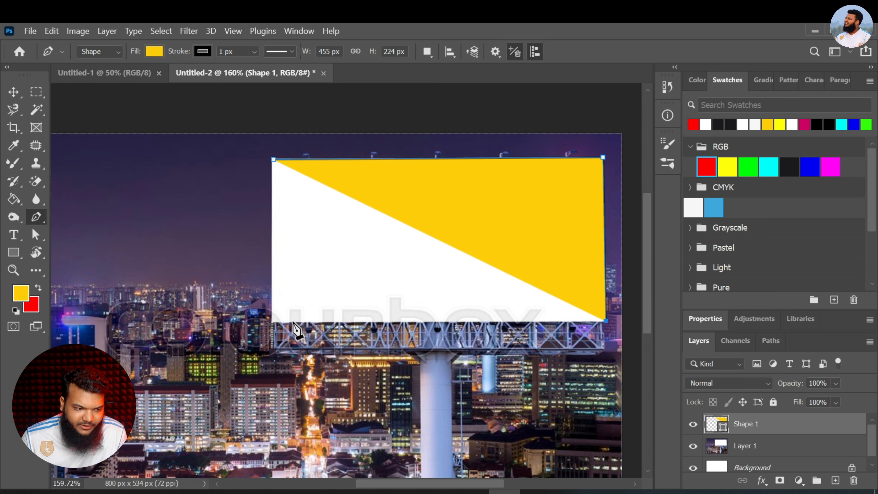
{"action": "left_click", "coordinate": [272, 322]}
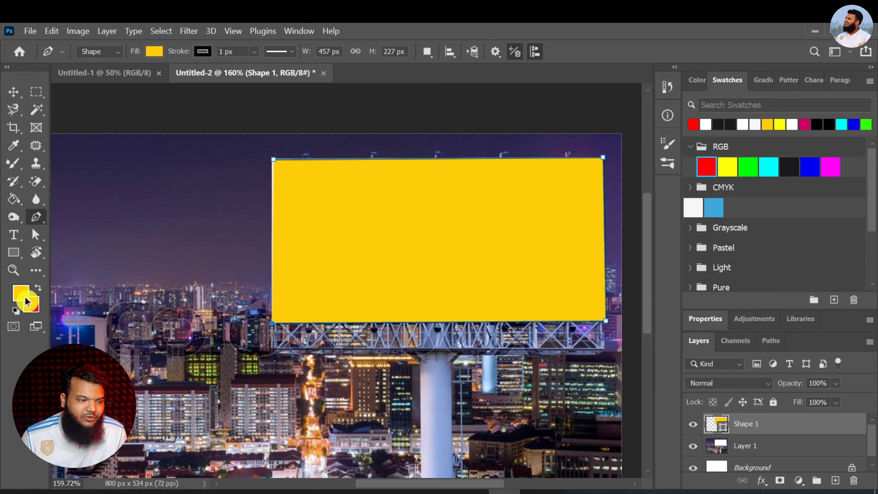
Turn the billboard panel path into a new anti-aliased selection with a feather radius of 0 pixels.
{"action": "right_click", "coordinate": [427, 200]}
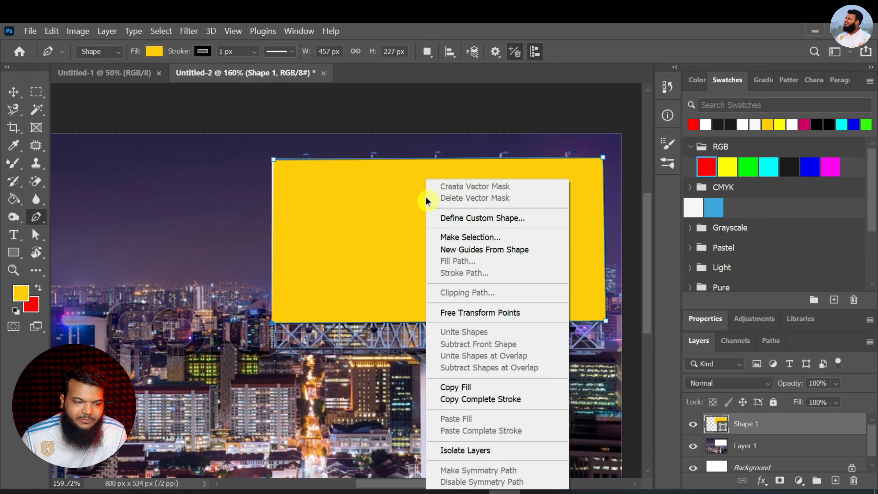
{"action": "left_click", "coordinate": [464, 243]}
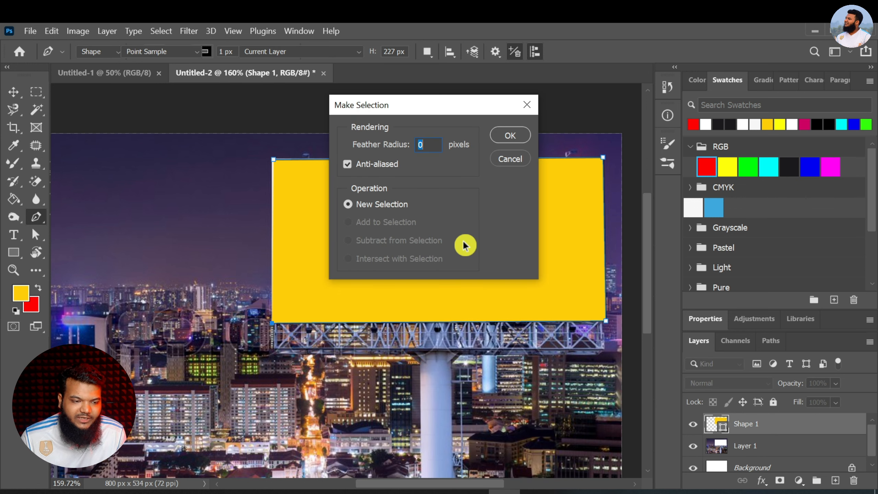
{"action": "left_click", "coordinate": [510, 137]}
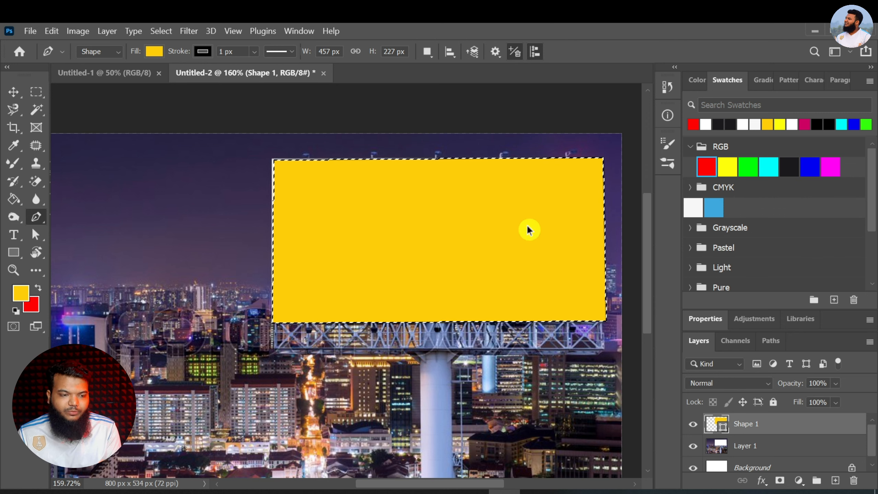
Open the "JSC SSC HSC Name & Age Correction Applications" JPG and copy the whole image into the Untitled-2 billboard document.
{"action": "key", "text": "ctrl+o"}
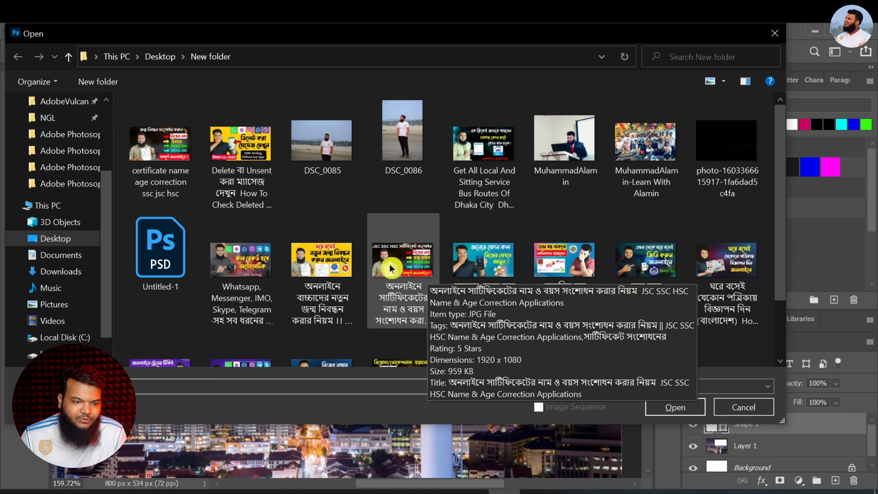
{"action": "double_click", "coordinate": [376, 268]}
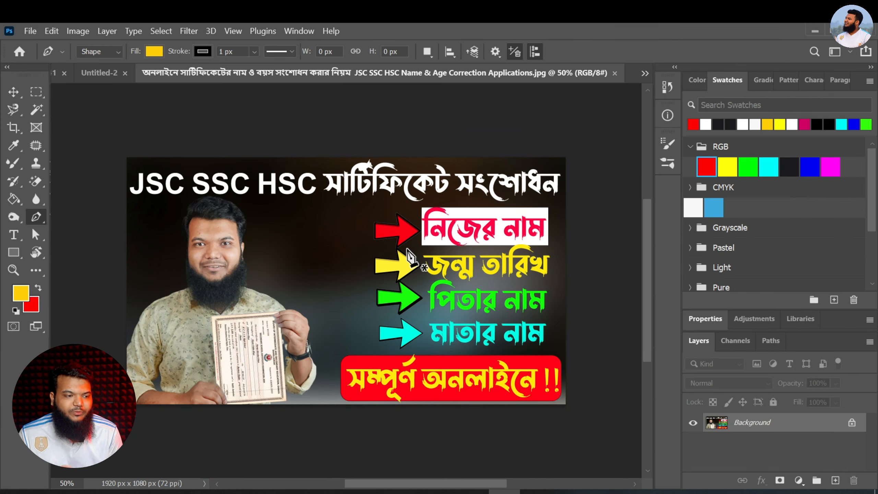
{"action": "key", "text": "ctrl+a"}
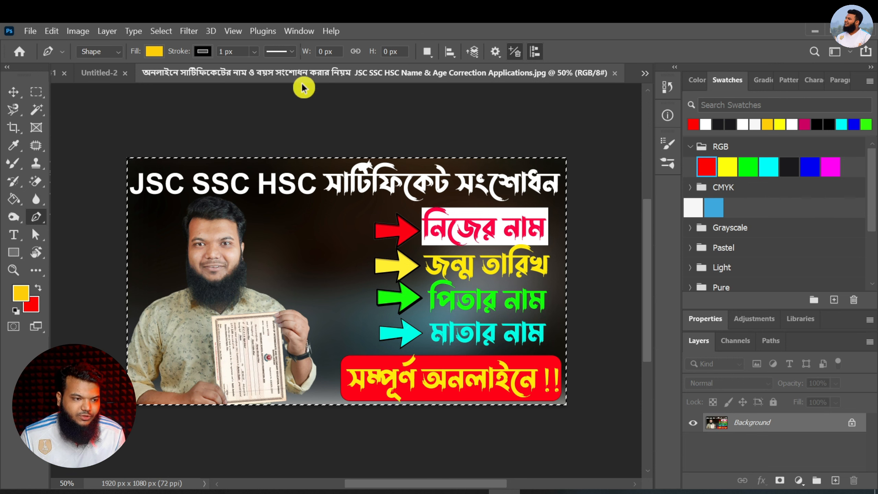
{"action": "left_click", "coordinate": [111, 72]}
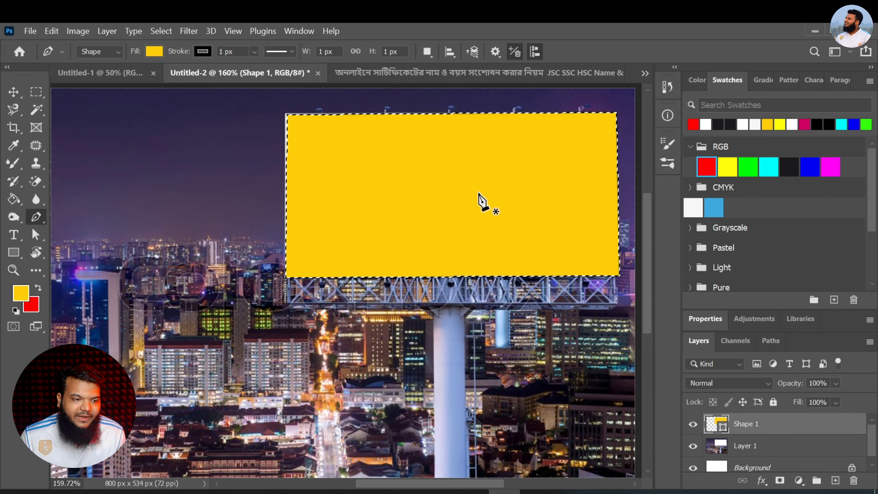
{"action": "key", "text": "ctrl+v"}
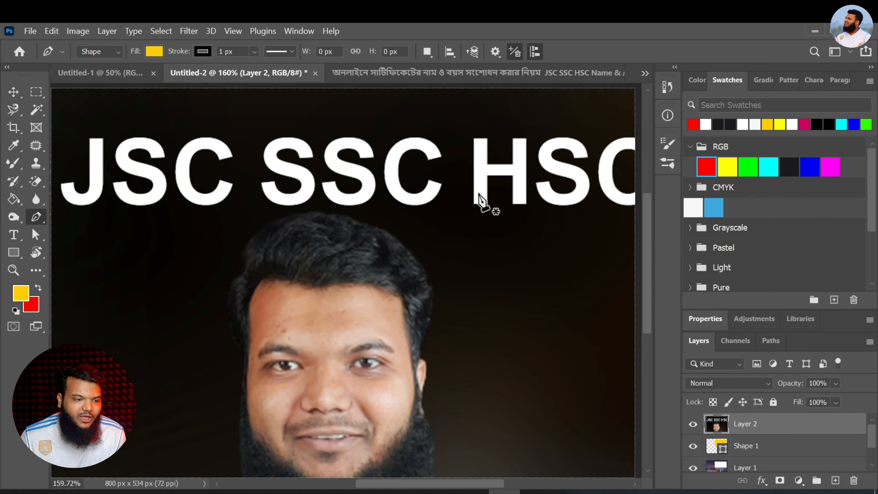
Free-transform the pasted thumbnail to cover the yellow billboard panel, scaling it to about 23.8% width and 21% height, and apply it.
{"action": "scroll", "coordinate": [482, 202], "scroll_direction": "down", "scroll_amount": 5}
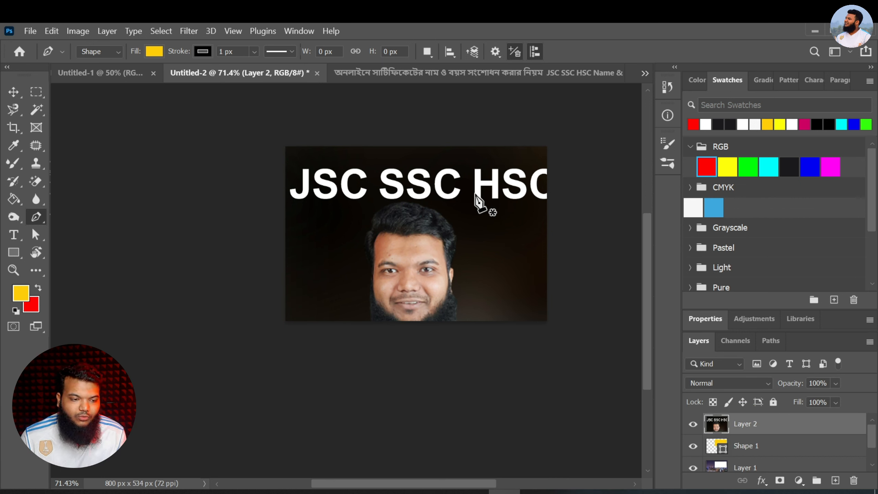
{"action": "key", "text": "ctrl+t"}
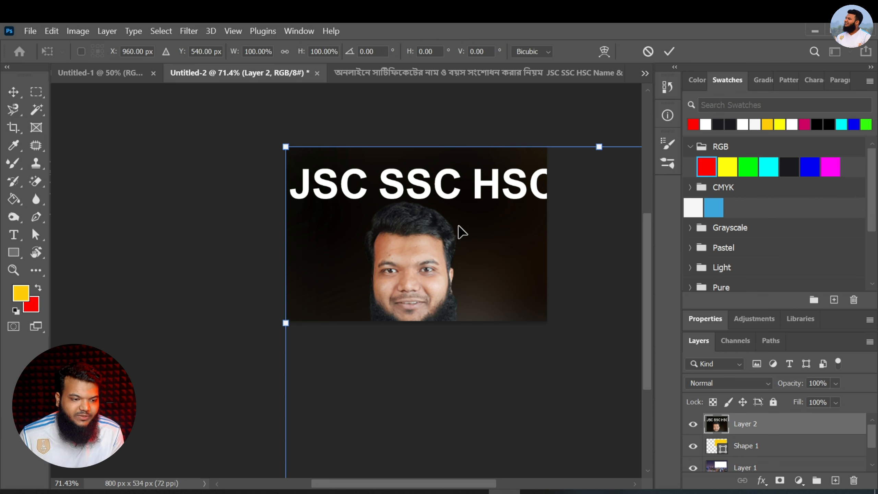
{"action": "scroll", "coordinate": [488, 275], "scroll_direction": "down", "scroll_amount": 3}
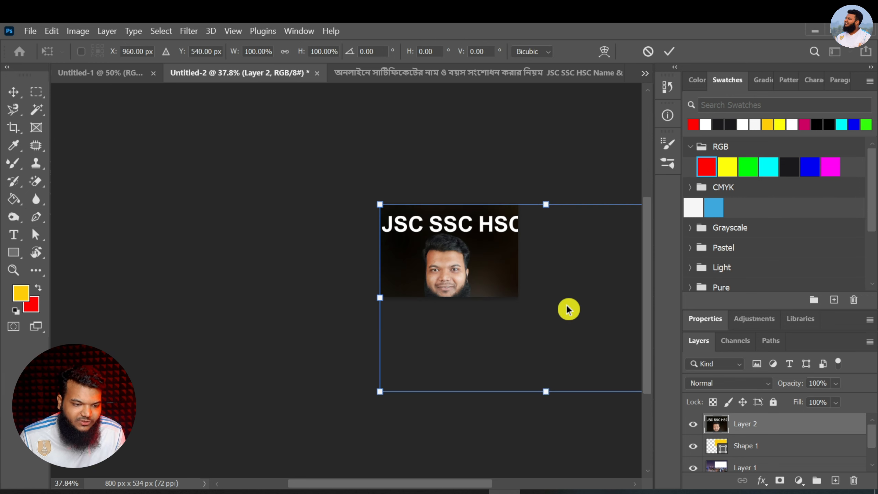
{"action": "left_click_drag", "start_coordinate": [576, 307], "coordinate": [389, 272]}
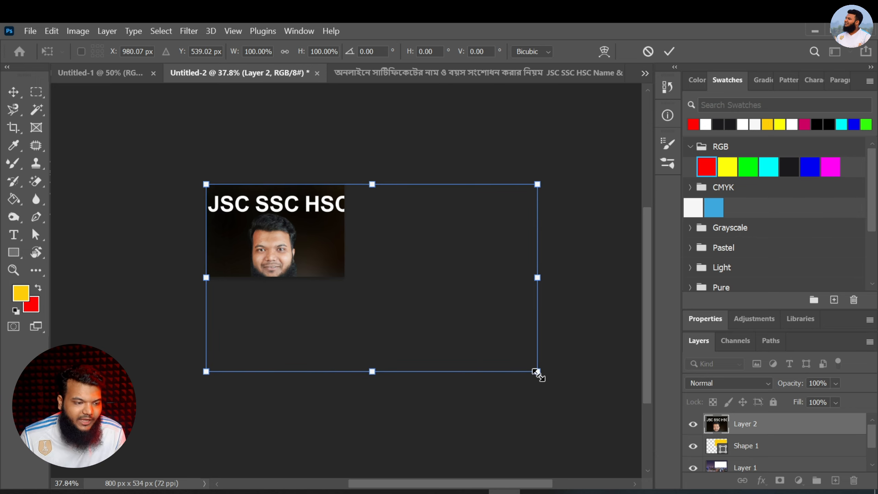
{"action": "left_click_drag", "start_coordinate": [538, 372], "coordinate": [256, 220]}
{"action": "scroll", "coordinate": [255, 219], "scroll_direction": "up", "scroll_amount": 5}
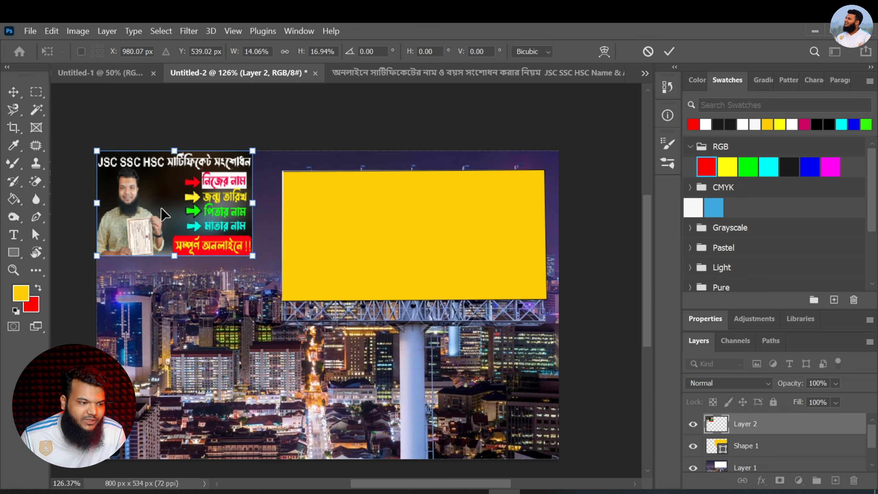
{"action": "left_click_drag", "start_coordinate": [182, 241], "coordinate": [340, 218]}
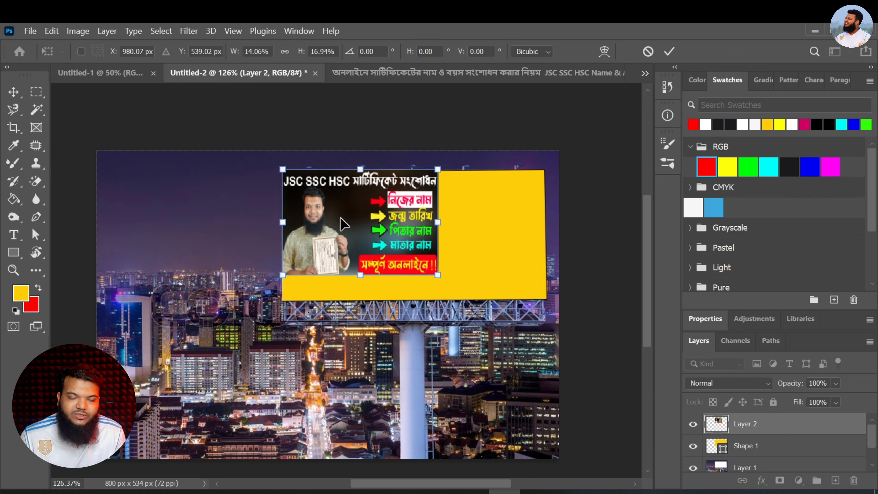
{"action": "left_click_drag", "start_coordinate": [446, 275], "coordinate": [546, 299]}
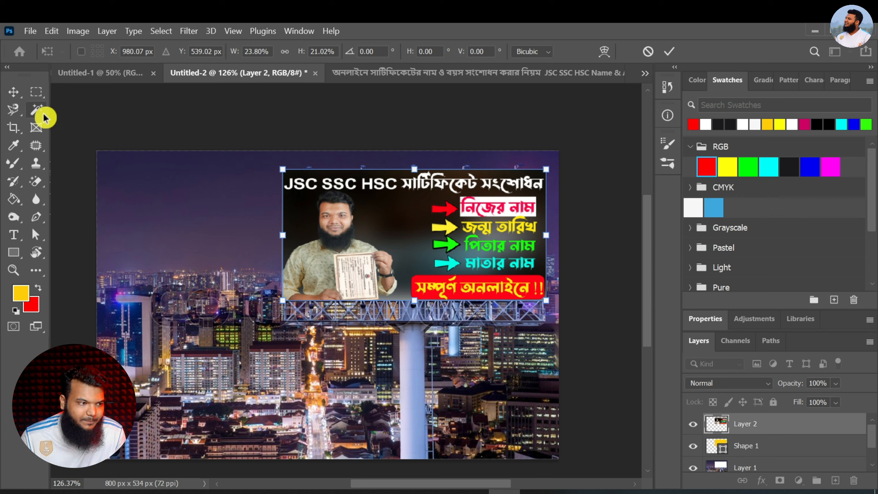
{"action": "left_click", "coordinate": [13, 92]}
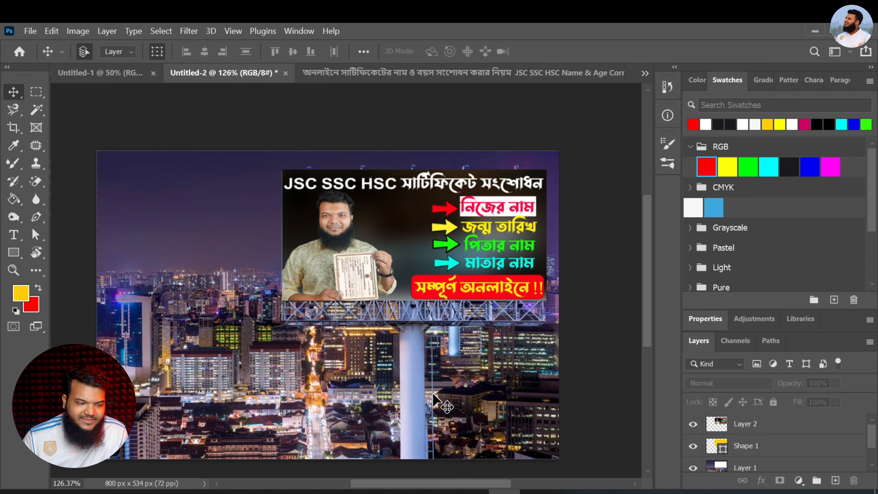
Switch to the Google image results in Chrome and browse the related billboard pictures, including the Dreamstime large blank billboard.
{"action": "left_click", "coordinate": [116, 491]}
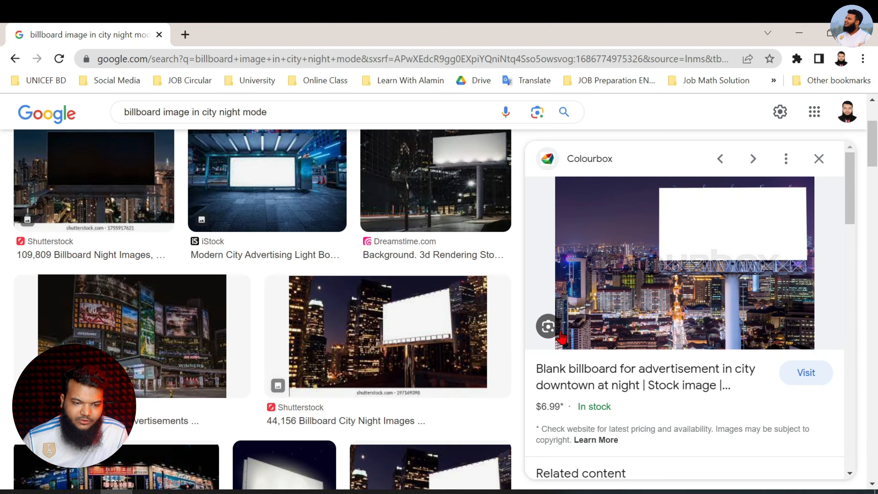
{"action": "scroll", "coordinate": [561, 337], "scroll_direction": "down", "scroll_amount": 5}
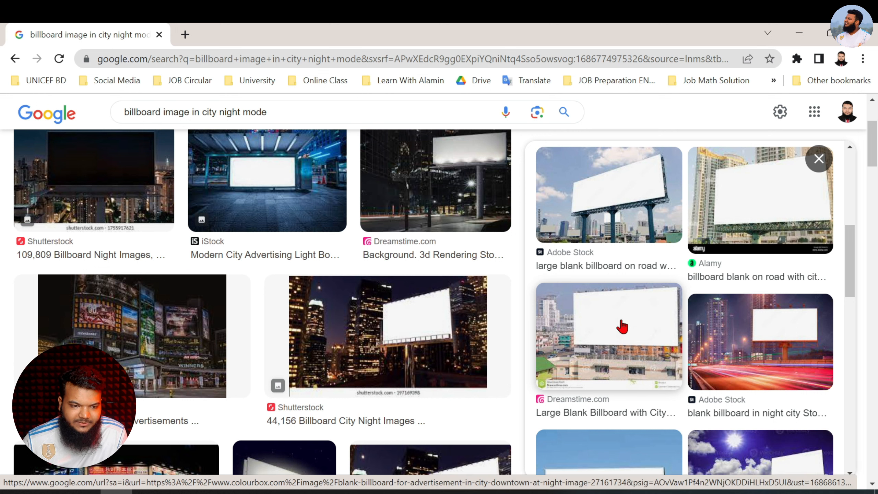
{"action": "left_click", "coordinate": [628, 349]}
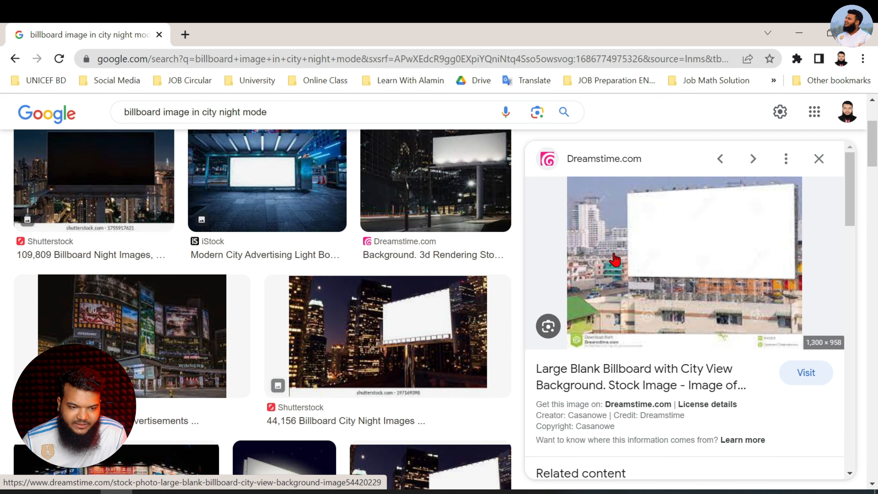
{"action": "scroll", "coordinate": [690, 298], "scroll_direction": "down", "scroll_amount": 5}
{"action": "scroll", "coordinate": [690, 298], "scroll_direction": "down", "scroll_amount": 4}
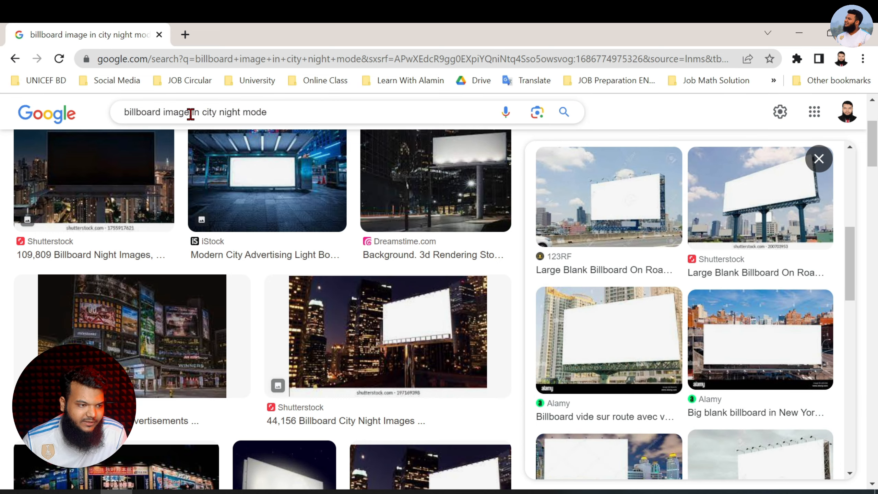
Search Google Images for "billboard image HD" and copy the Unsplash photo of a grey-framed blank billboard with two lamps.
{"action": "left_click_drag", "start_coordinate": [191, 114], "coordinate": [474, 140]}
{"action": "type", "text": "HD"}
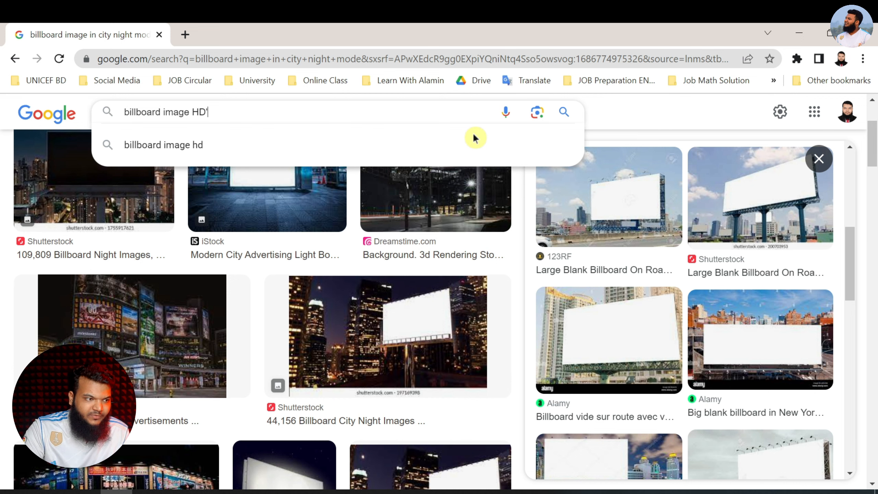
{"action": "key", "text": "Return"}
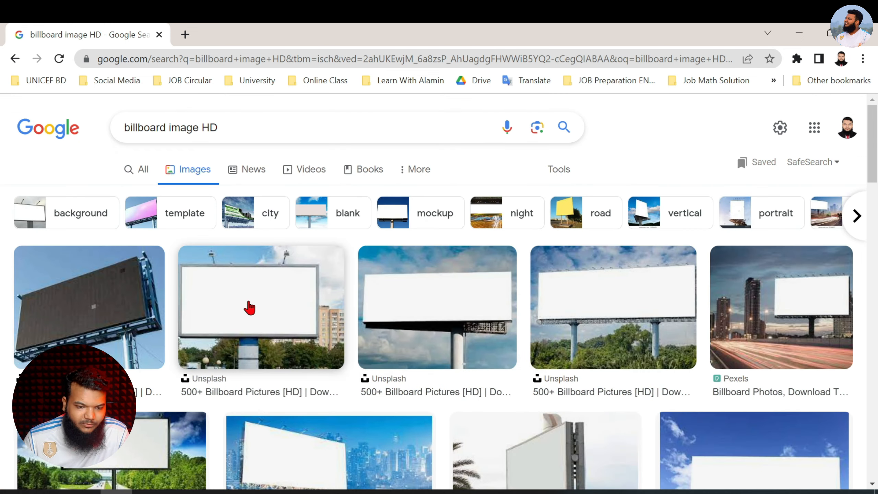
{"action": "scroll", "coordinate": [368, 365], "scroll_direction": "down", "scroll_amount": 5}
{"action": "scroll", "coordinate": [240, 312], "scroll_direction": "up", "scroll_amount": 3}
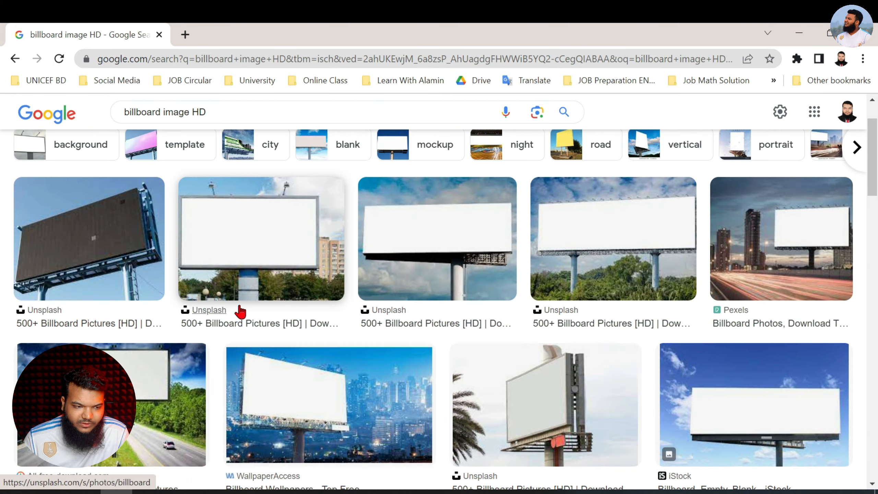
{"action": "left_click", "coordinate": [222, 241]}
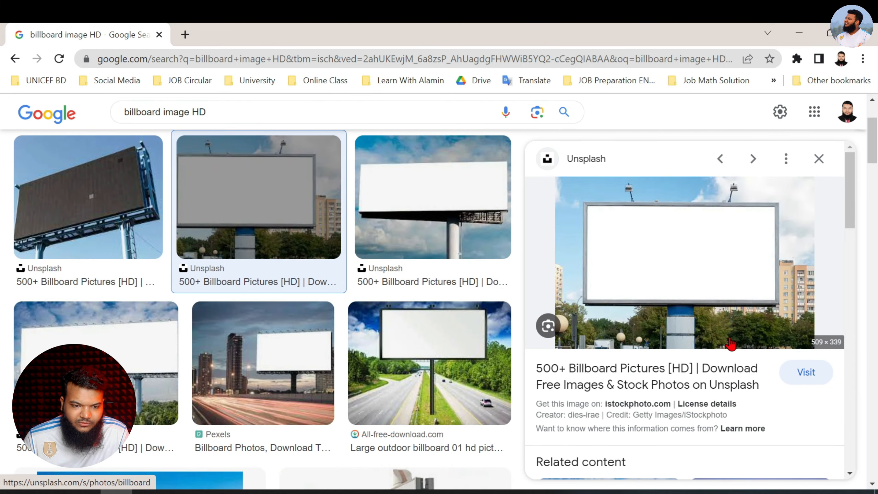
{"action": "right_click", "coordinate": [679, 225]}
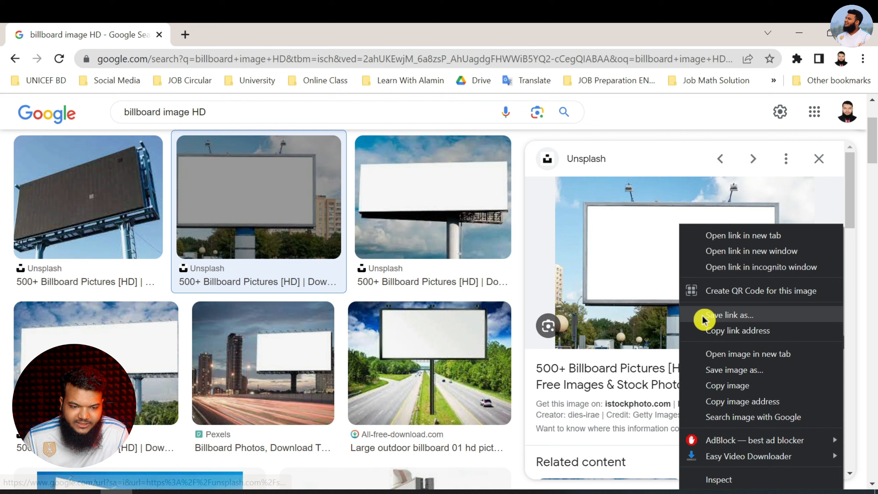
{"action": "left_click", "coordinate": [719, 386]}
Switch back to Photoshop, create a 1920 x 1080 px document from the Clipboard preset, and paste the copied billboard photo into it.
{"action": "left_click", "coordinate": [505, 492]}
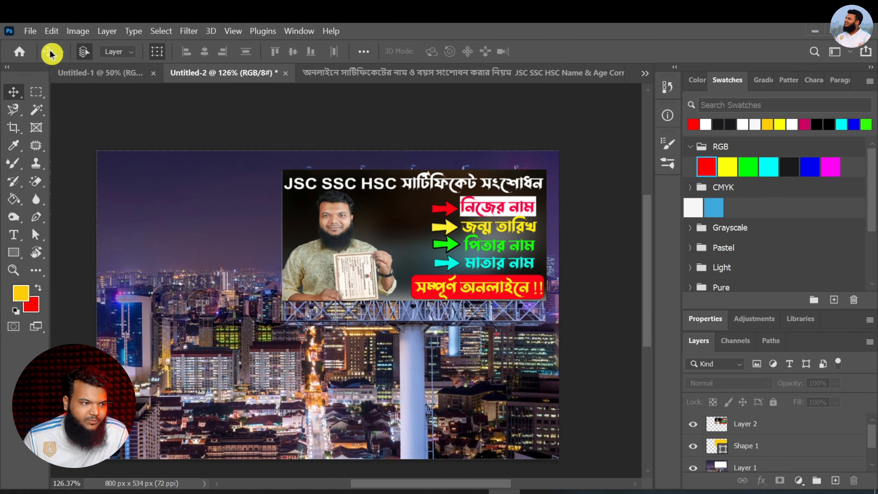
{"action": "left_click", "coordinate": [30, 31]}
{"action": "left_click", "coordinate": [31, 43]}
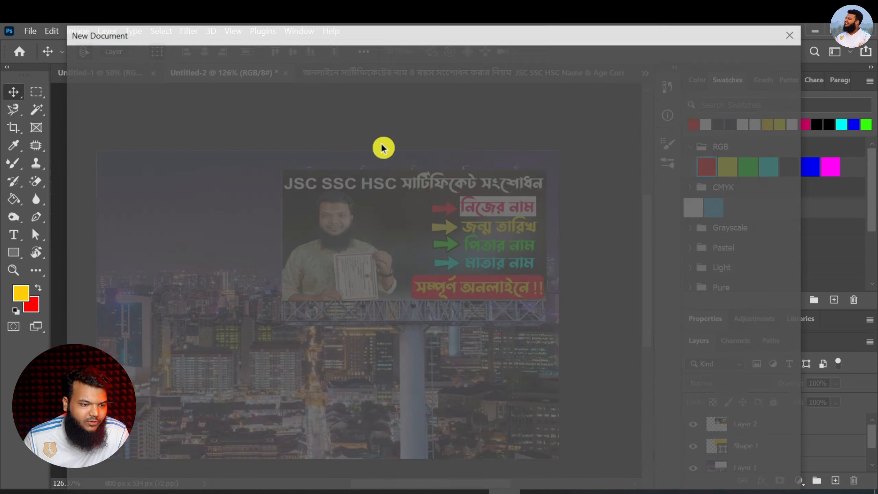
{"action": "double_click", "coordinate": [134, 163]}
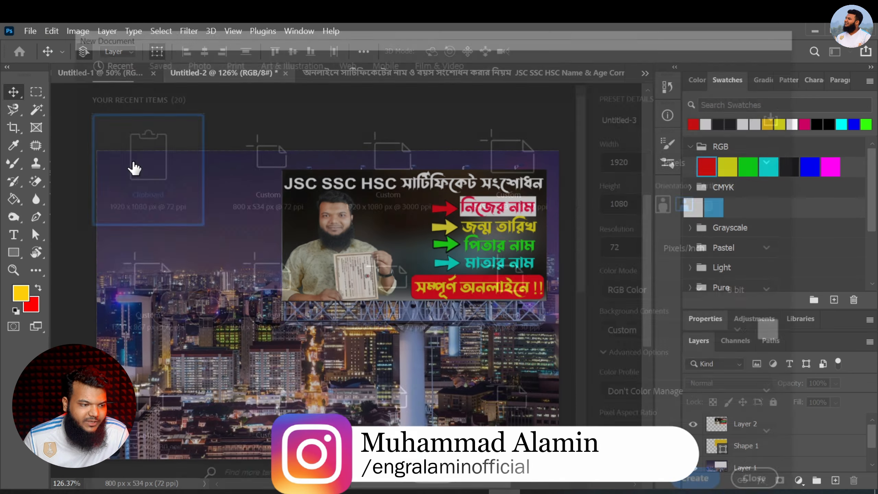
{"action": "key", "text": "ctrl+v"}
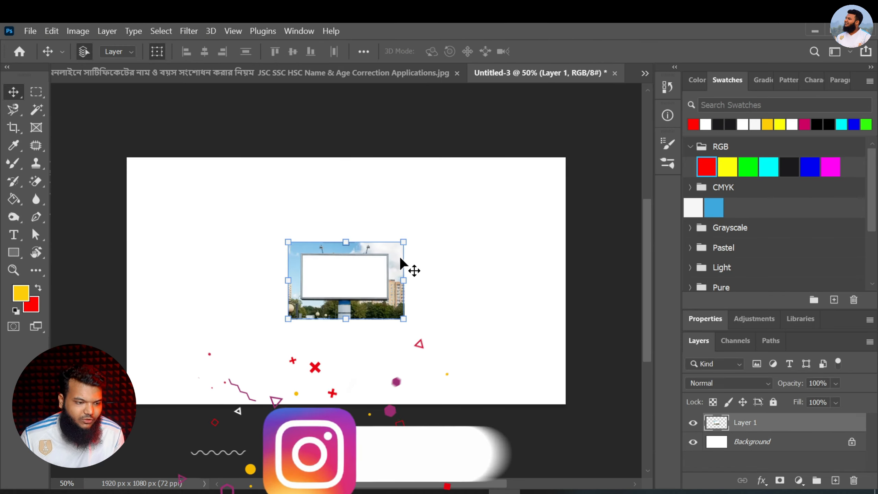
Stretch the pasted billboard photo to fill the whole canvas, at about 377% width and 319% height, and apply the transform.
{"action": "left_click_drag", "start_coordinate": [320, 288], "coordinate": [162, 203]}
{"action": "key", "text": "ctrl+t"}
{"action": "left_click_drag", "start_coordinate": [243, 243], "coordinate": [567, 404]}
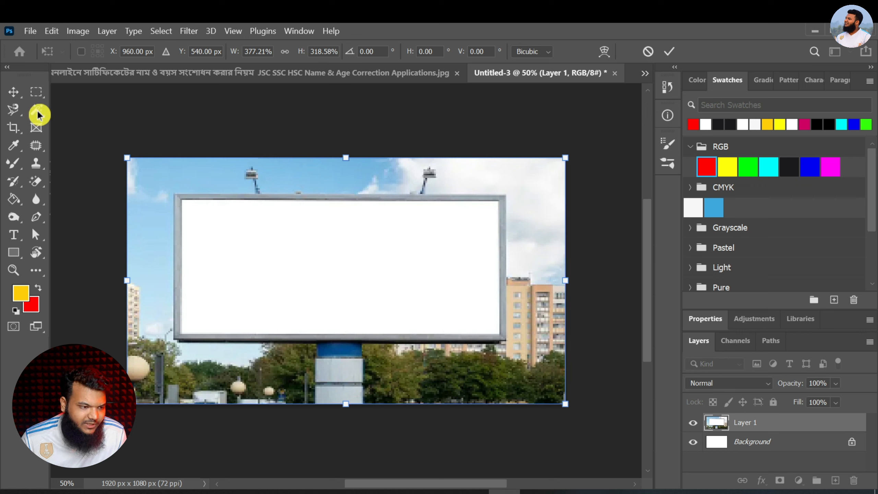
{"action": "left_click", "coordinate": [14, 92]}
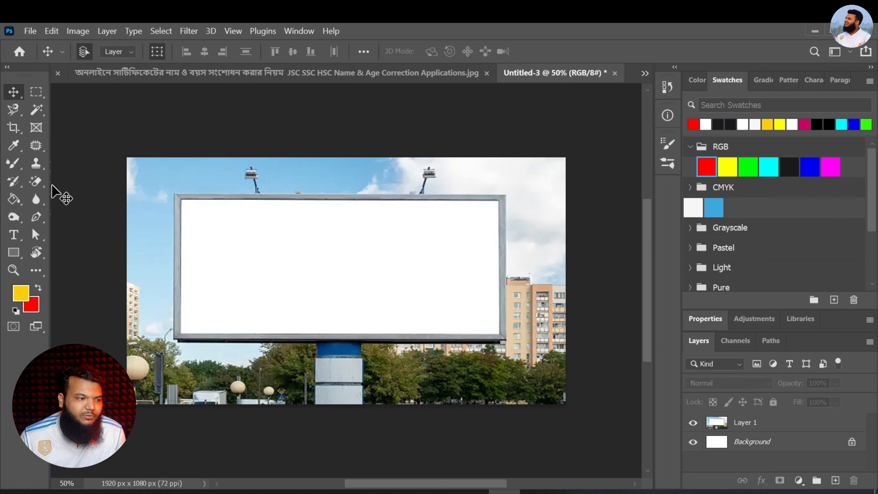
Trace the billboard's white panel corner to corner with the Pen tool as a closed yellow-filled shape of about 1392 x 588 px.
{"action": "left_click", "coordinate": [36, 217]}
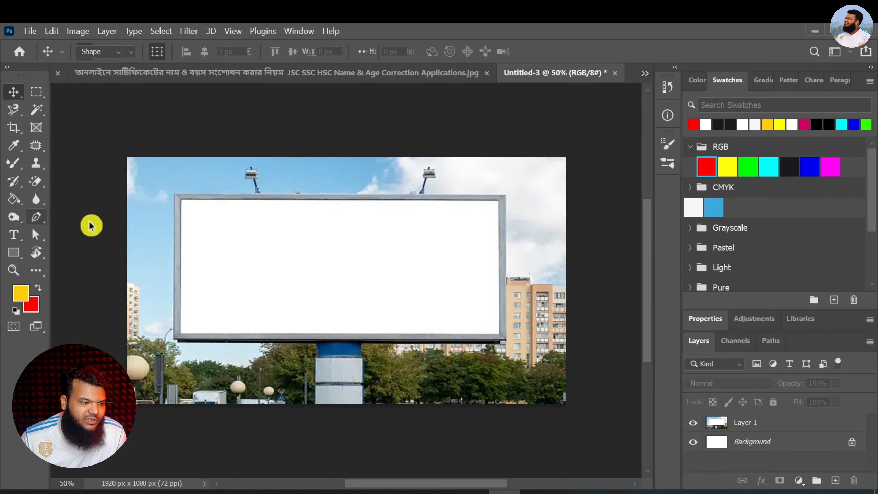
{"action": "left_click", "coordinate": [181, 199]}
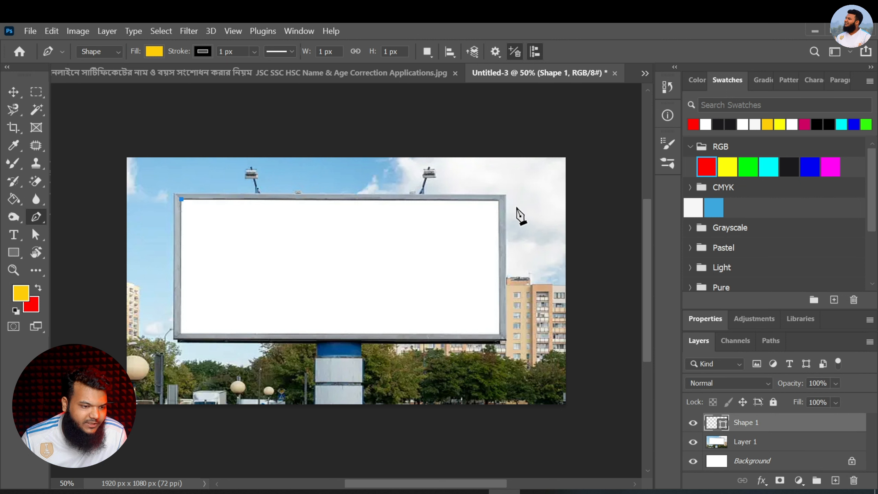
{"action": "left_click", "coordinate": [499, 202]}
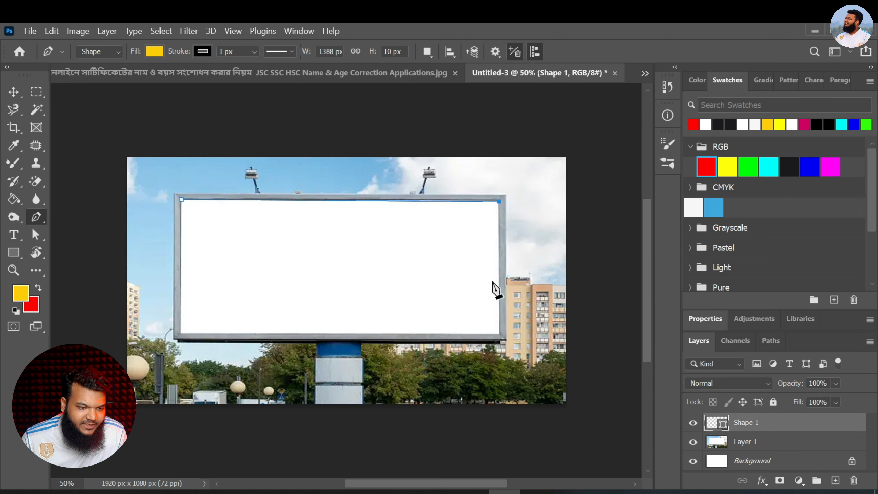
{"action": "left_click", "coordinate": [500, 334]}
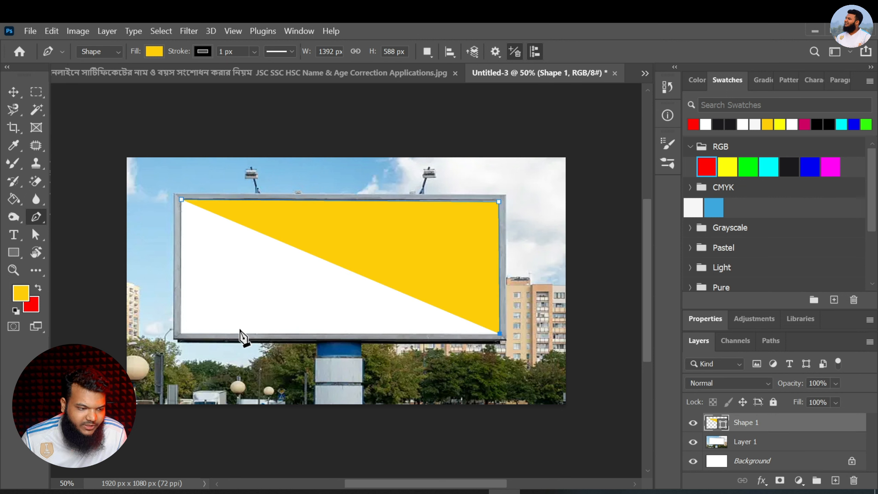
{"action": "left_click", "coordinate": [183, 333]}
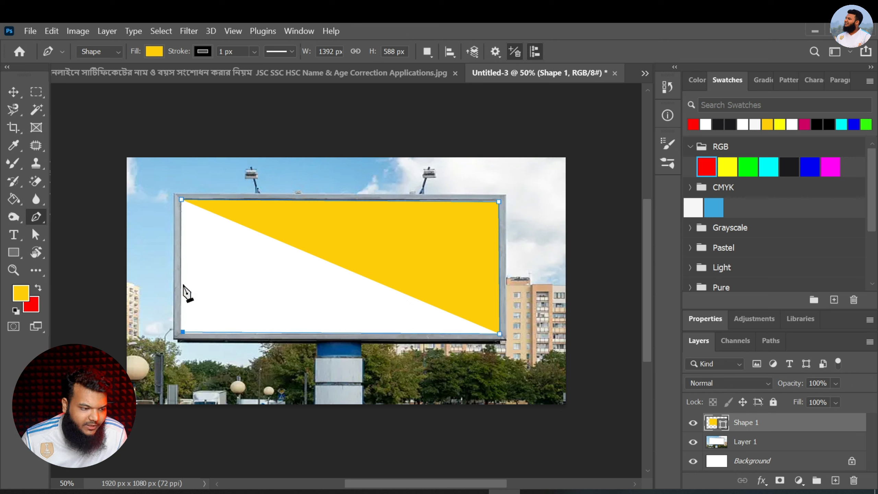
{"action": "left_click", "coordinate": [181, 200]}
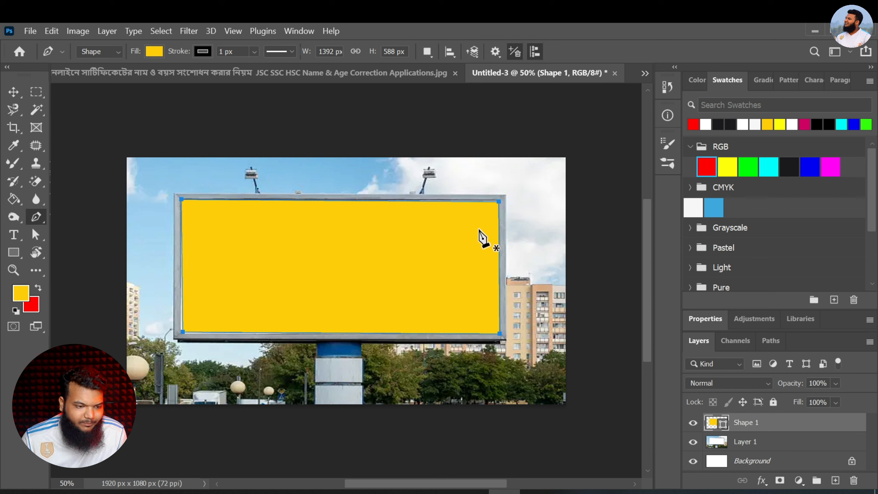
Convert the traced panel path into a selection with a feather radius of 0 pixels.
{"action": "right_click", "coordinate": [432, 239]}
{"action": "left_click", "coordinate": [464, 238]}
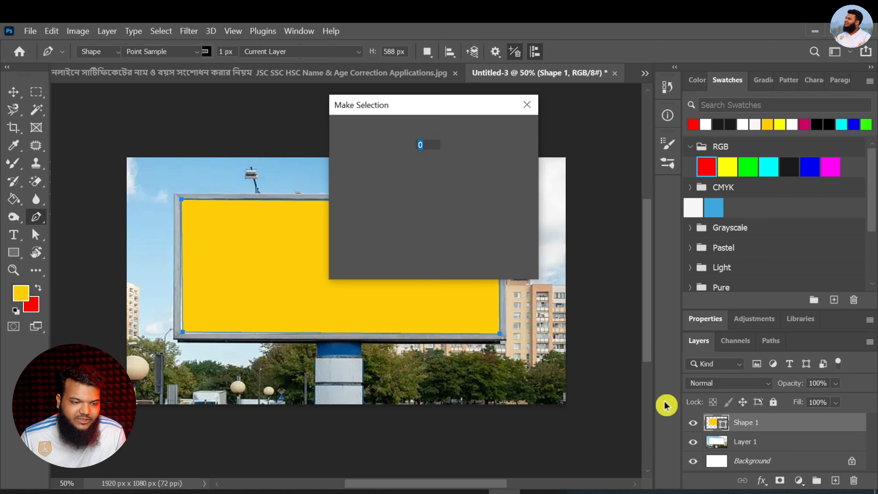
{"action": "left_click", "coordinate": [508, 136]}
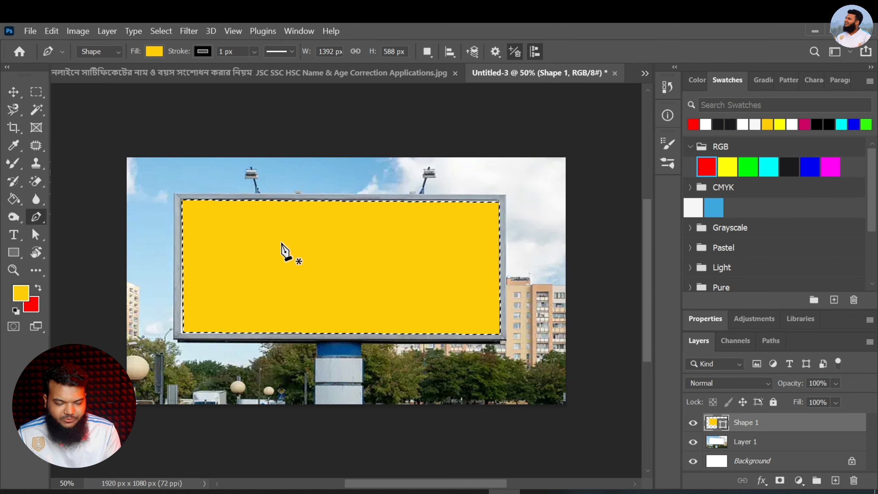
Open the "Whatsapp, Messenger, IMO, Skype, Telegram" call-recording JPG and copy the whole image into the Untitled-3 billboard document.
{"action": "key", "text": "ctrl+o"}
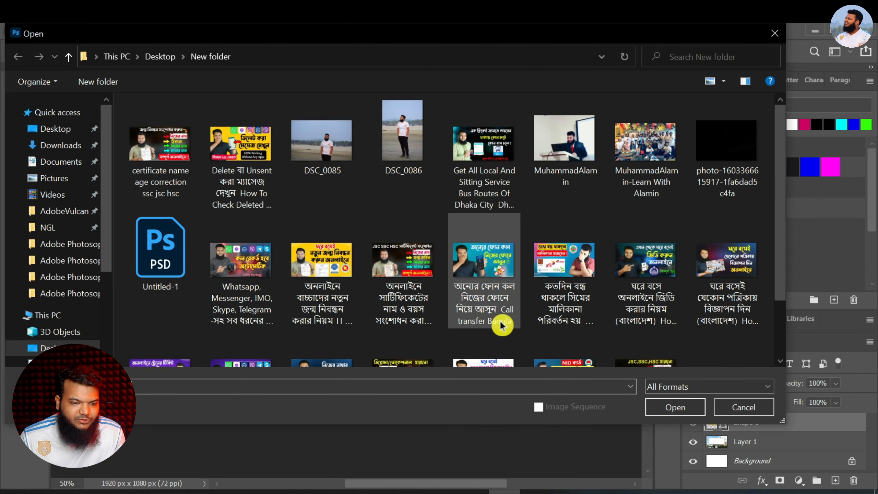
{"action": "key", "text": "Escape"}
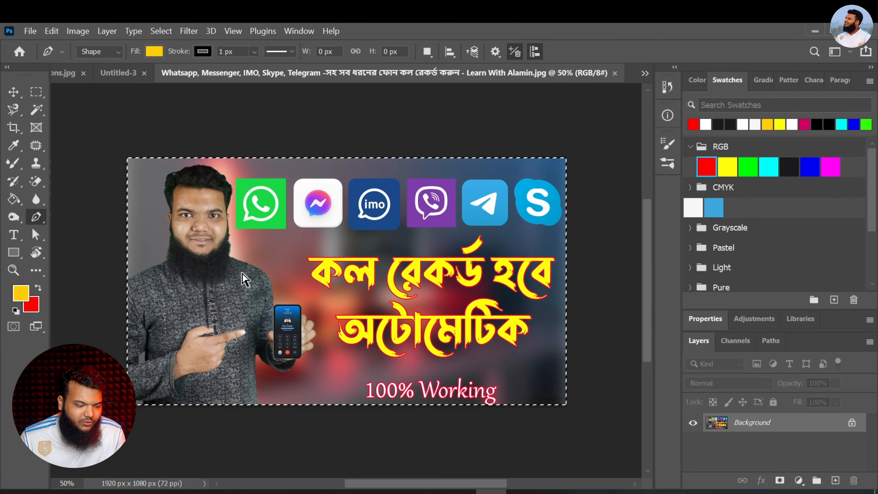
{"action": "left_click", "coordinate": [131, 80]}
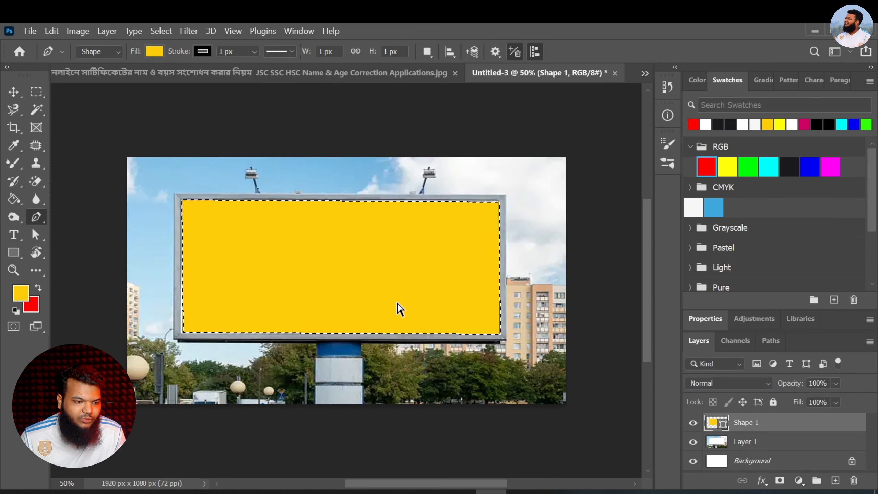
{"action": "key", "text": "ctrl+v"}
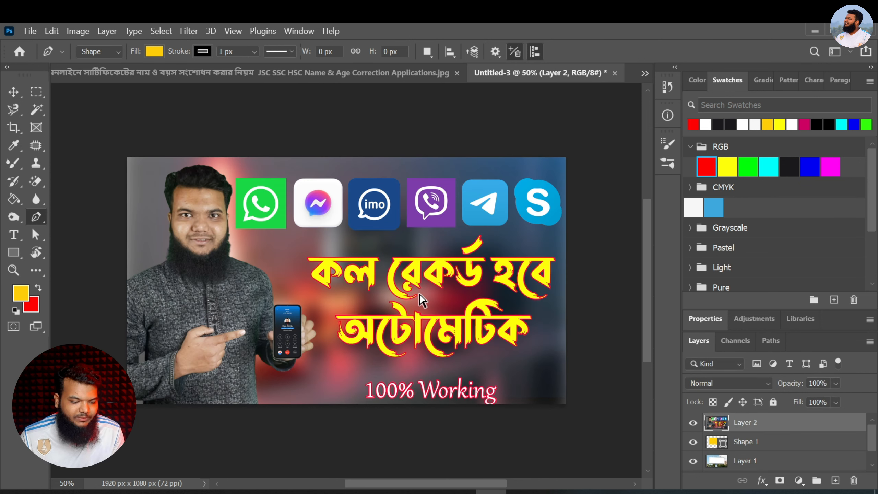
Free-transform the call-recording thumbnail to cover the yellow billboard panel, at about 72.5% width and 54.4% height, and apply it.
{"action": "key", "text": "ctrl+t"}
{"action": "left_click_drag", "start_coordinate": [565, 404], "coordinate": [249, 257]}
{"action": "left_click_drag", "start_coordinate": [209, 192], "coordinate": [263, 238]}
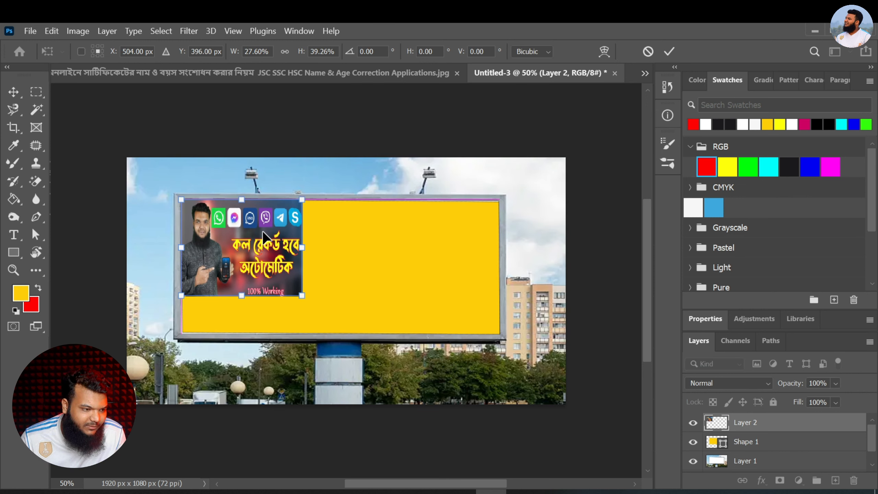
{"action": "left_click_drag", "start_coordinate": [302, 302], "coordinate": [500, 333]}
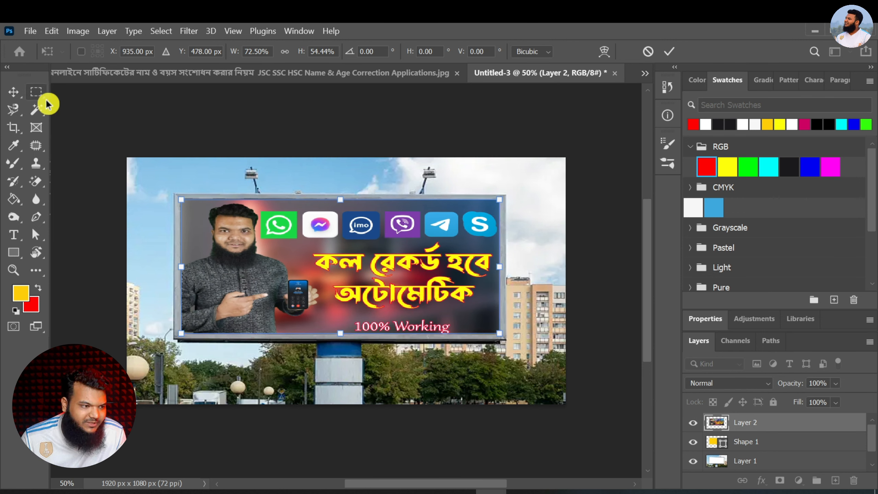
{"action": "left_click", "coordinate": [13, 92]}
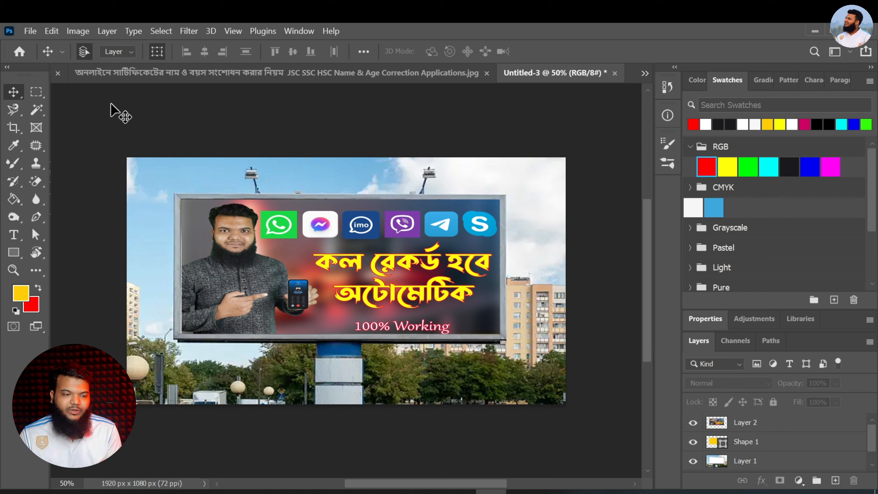